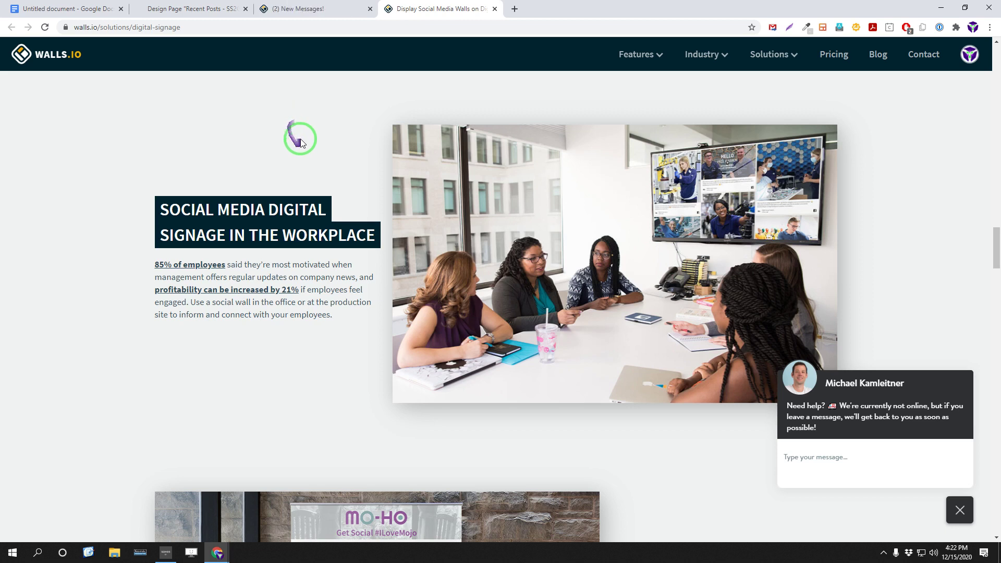
# Step: Examine the existing Instagram hashtags social wall and the available apps on the SmartSign2go design page, and return to the Walls.io digital signage page
pyautogui.click(203, 13)
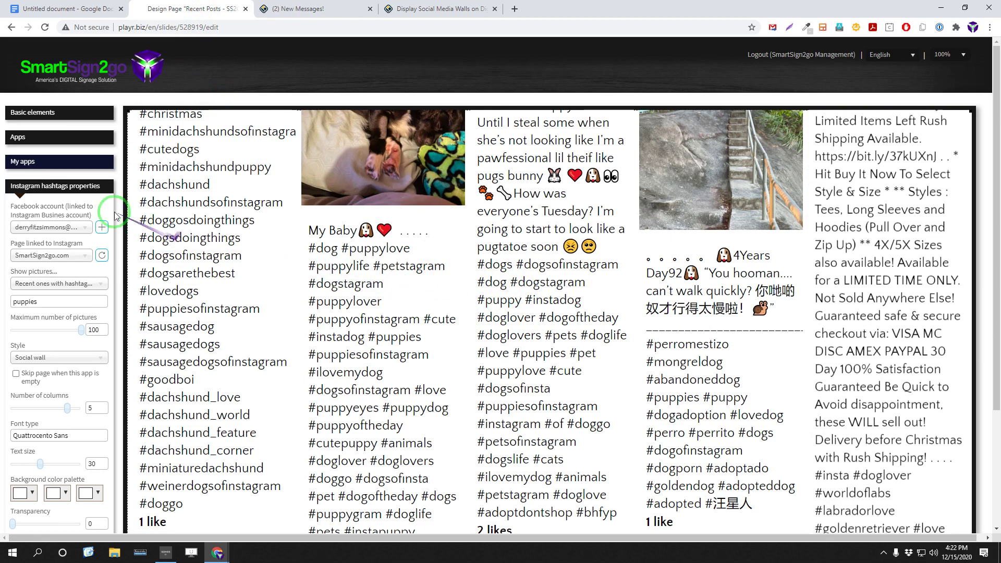
pyautogui.click(64, 137)
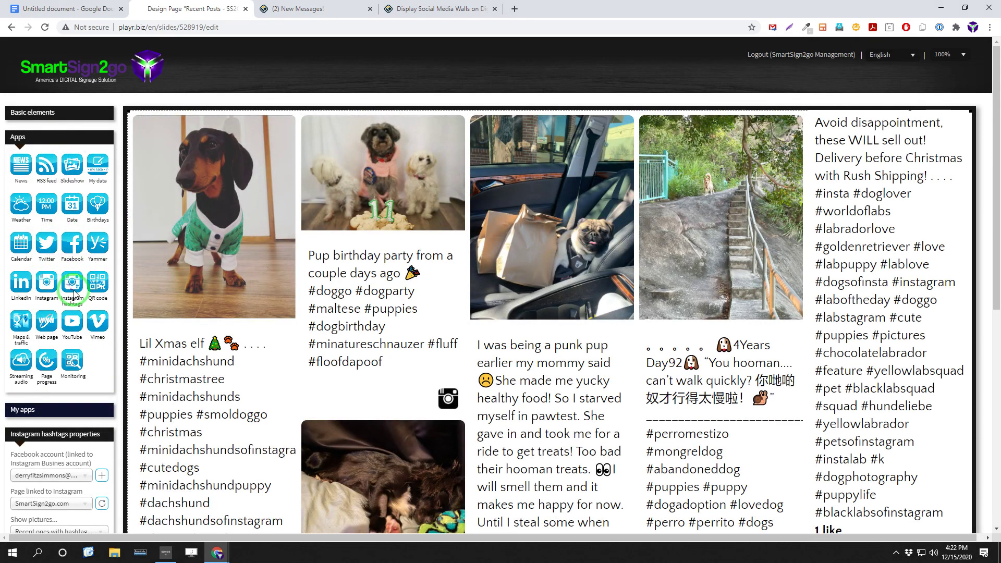
pyautogui.moveTo(128, 297); pyautogui.dragTo(506, 40)
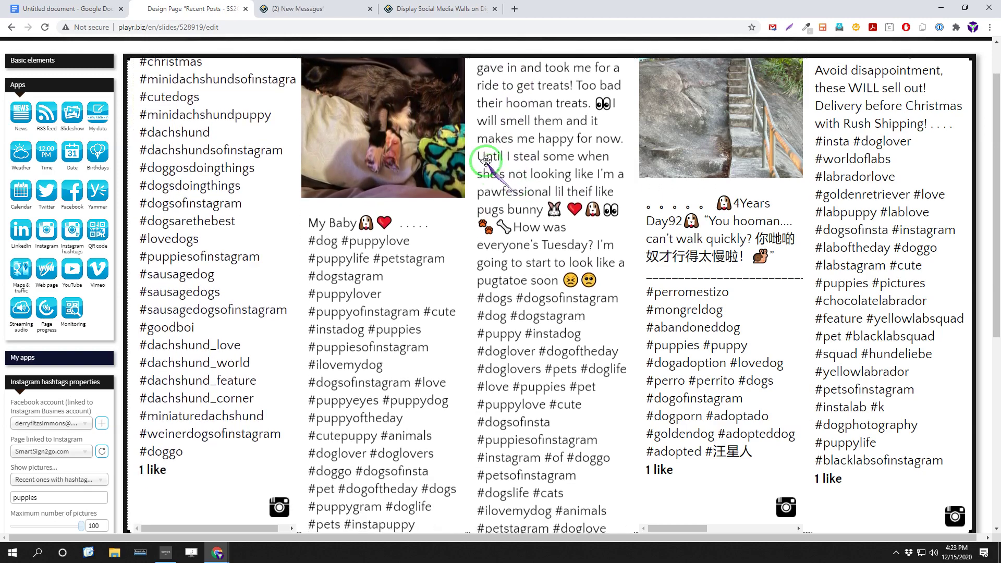
pyautogui.click(437, 13)
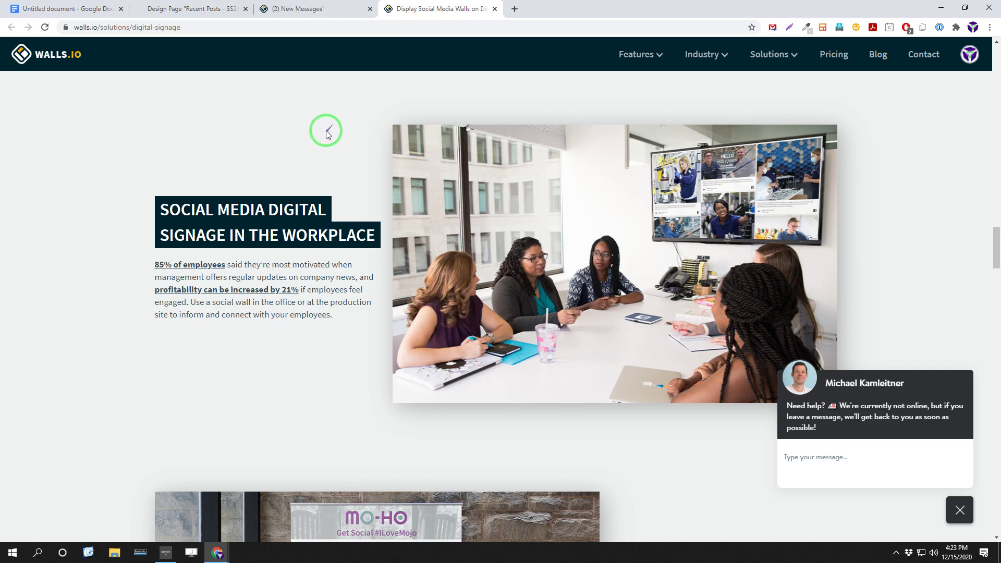
# Step: Start a free social wall from the Walls.io home page and create a new wall on the dashboard
pyautogui.click(314, 9)
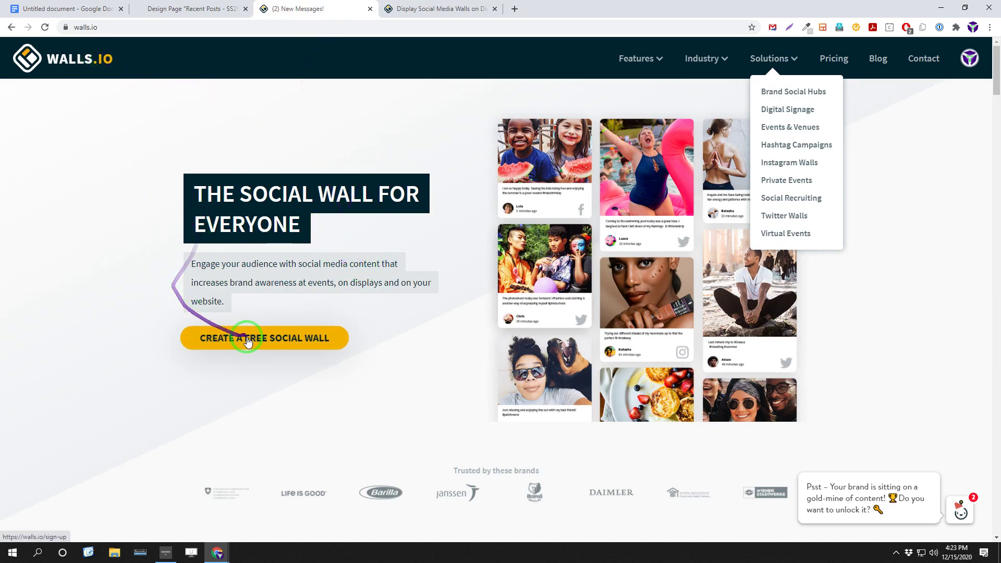
pyautogui.click(280, 346)
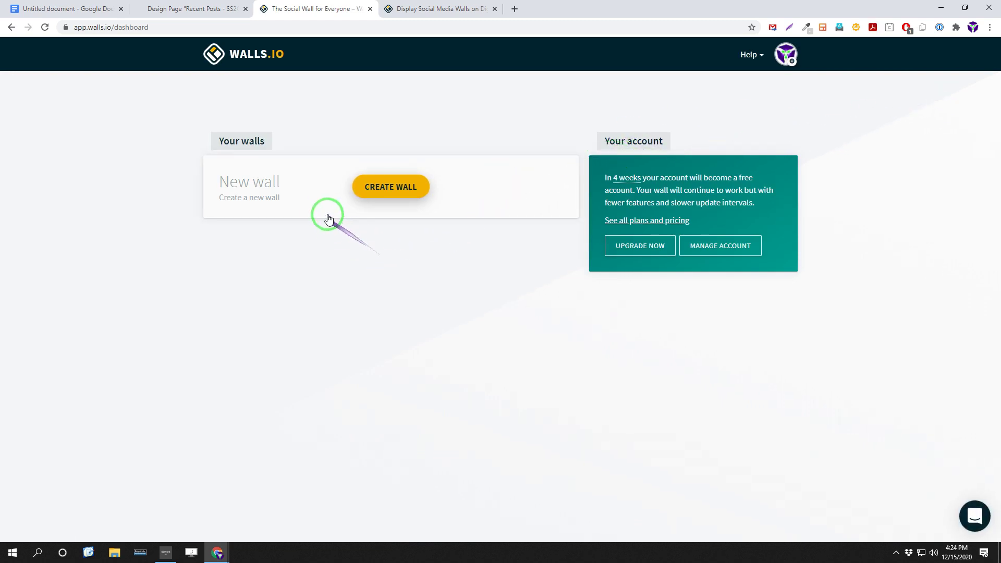
pyautogui.click(396, 193)
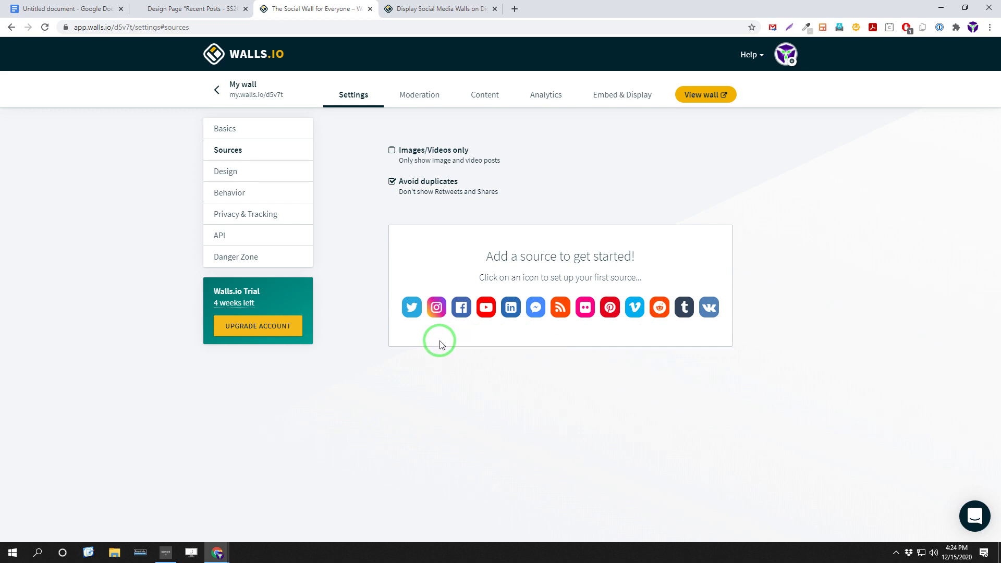
# Step: Add an Instagram Business hashtag source for "puppies" to the new wall
pyautogui.click(438, 309)
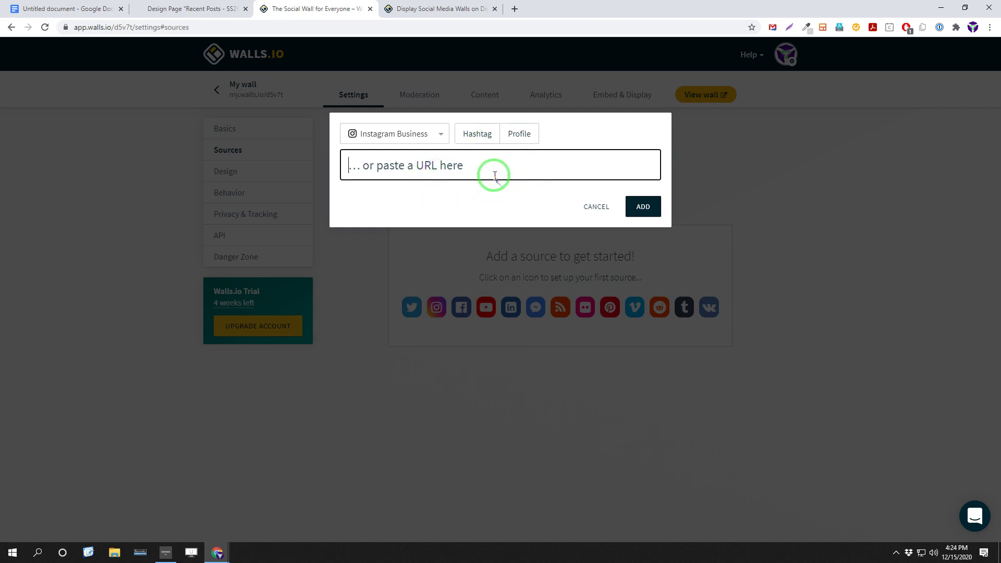
pyautogui.click(477, 137)
pyautogui.click(460, 167)
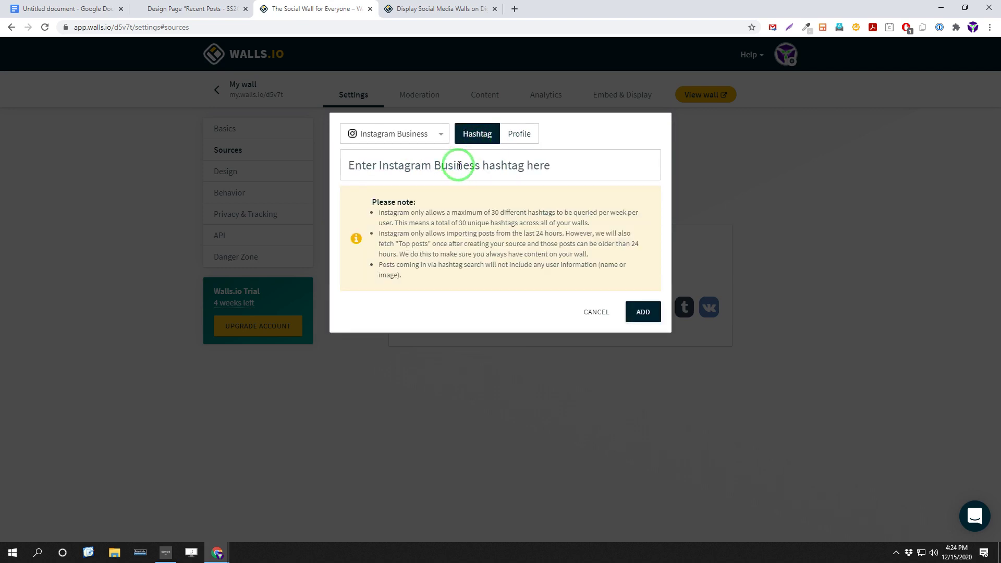
pyautogui.click(467, 173)
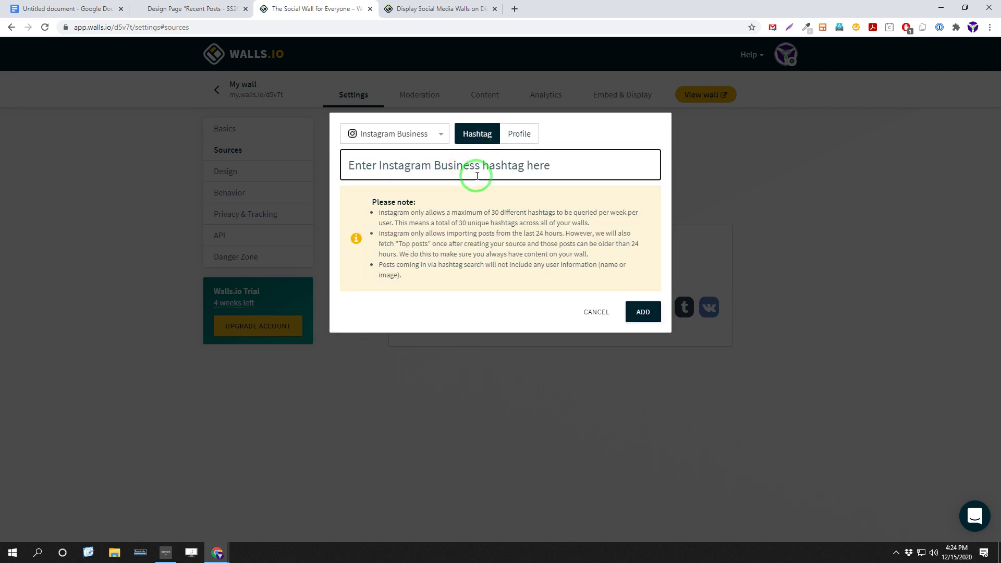
pyautogui.write('puppies')
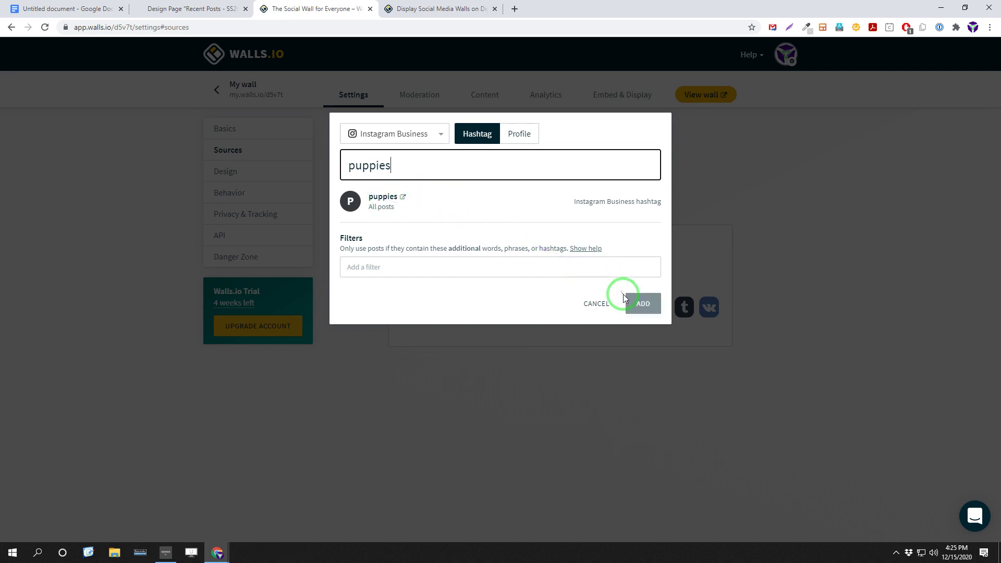
pyautogui.click(638, 306)
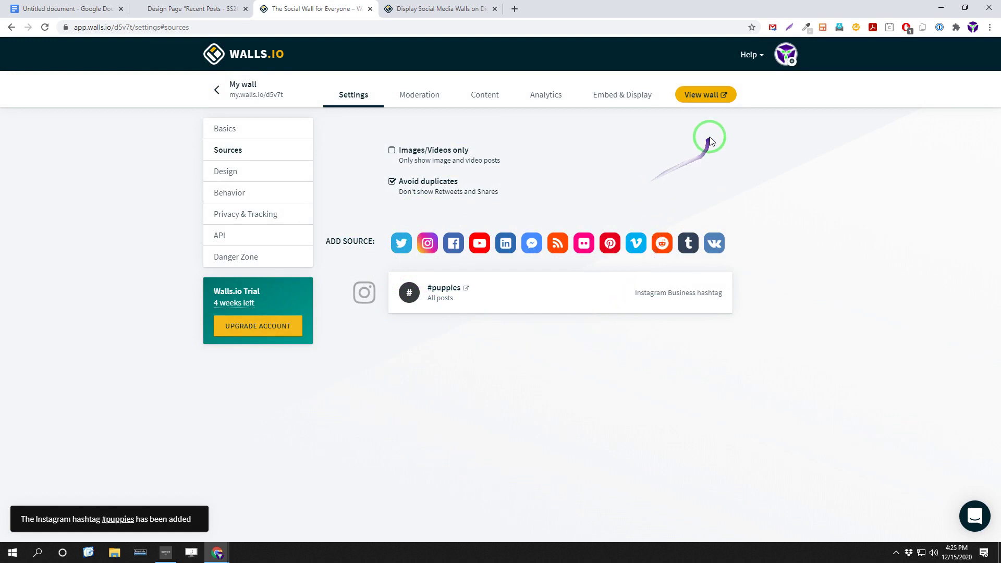
# Step: Preview the live wall for the #puppies posts, reopening it once, and return to the wall's settings
pyautogui.click(705, 95)
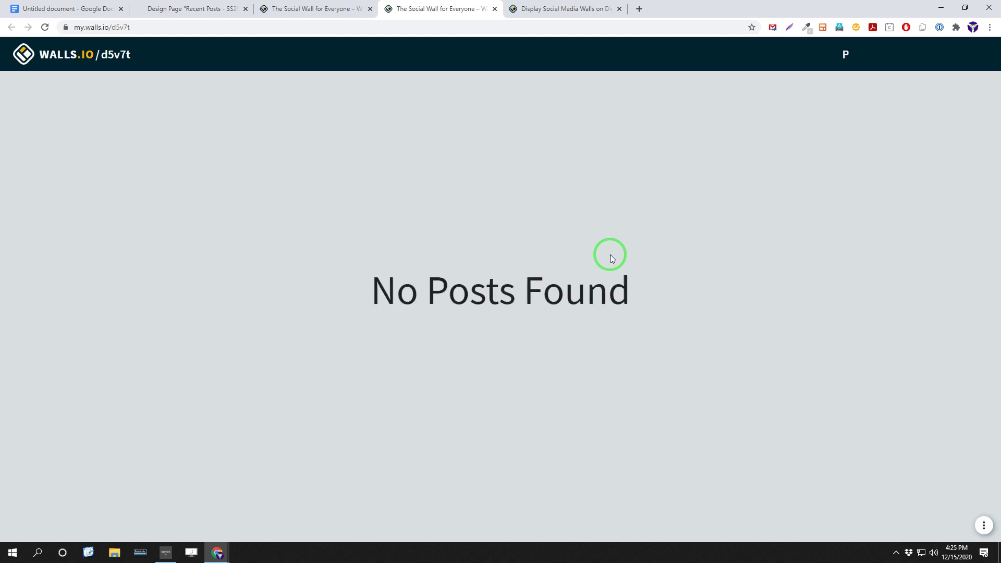
pyautogui.click(494, 10)
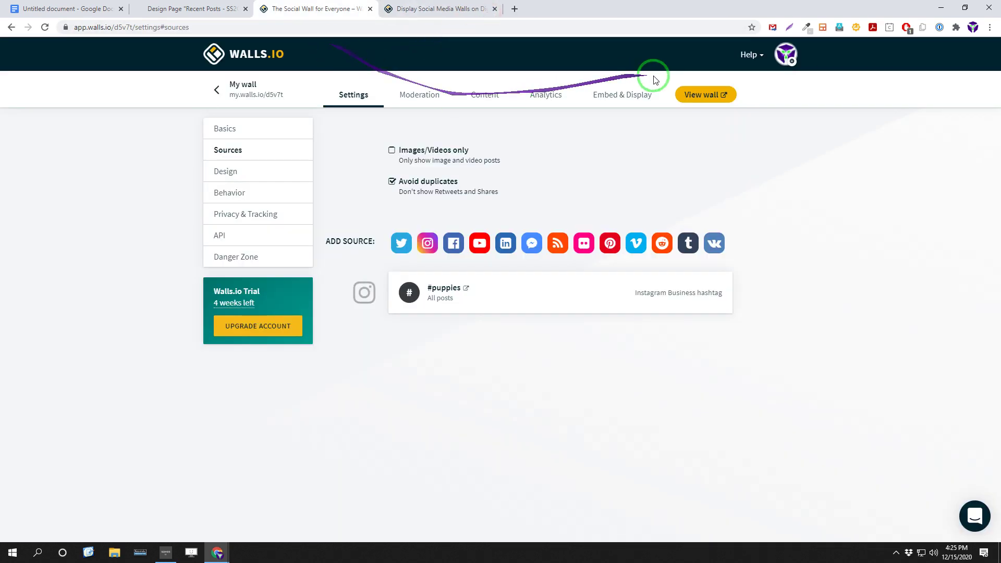
pyautogui.click(706, 94)
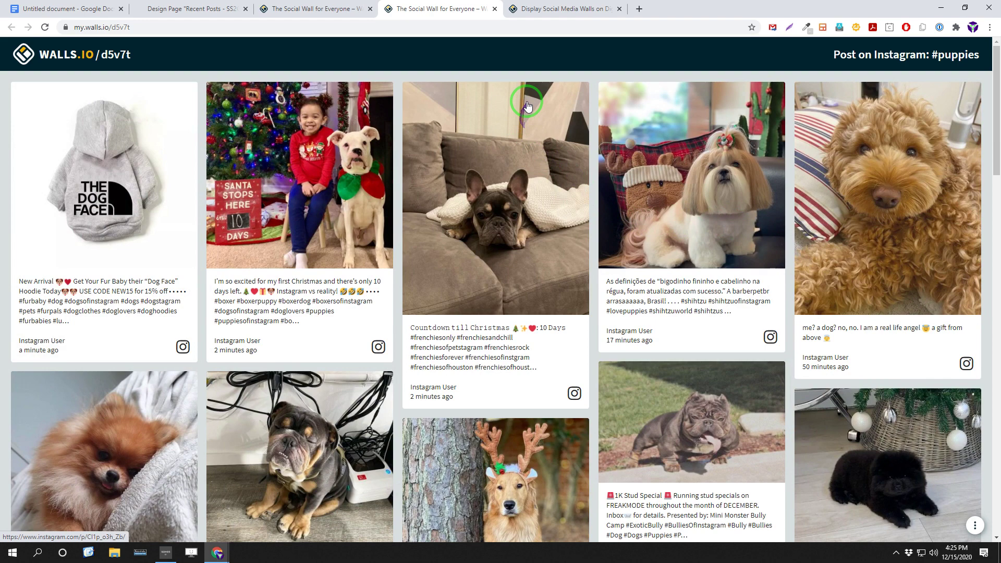
pyautogui.click(495, 9)
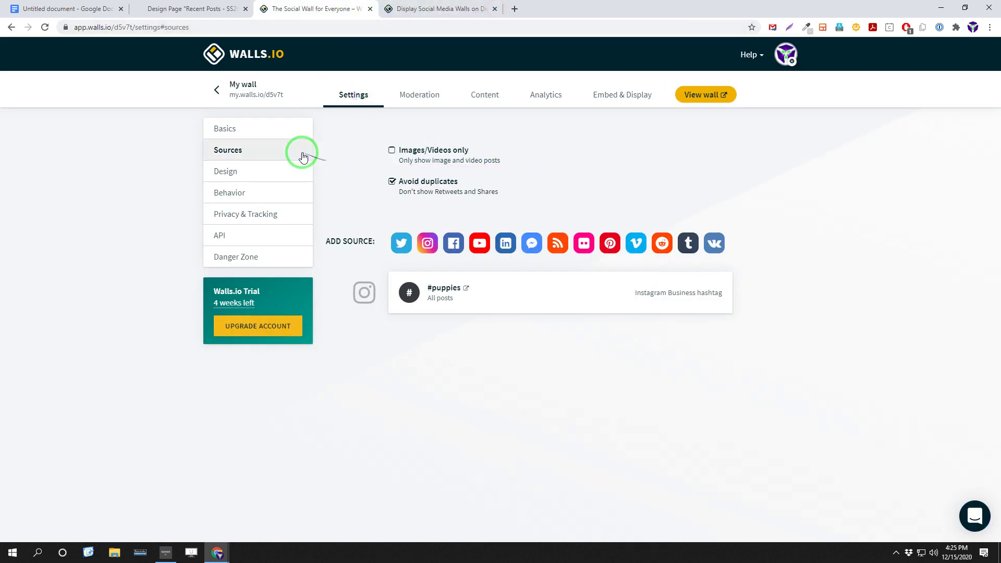
# Step: Copy the wall's website widget embed code in its Iframe version
pyautogui.click(633, 97)
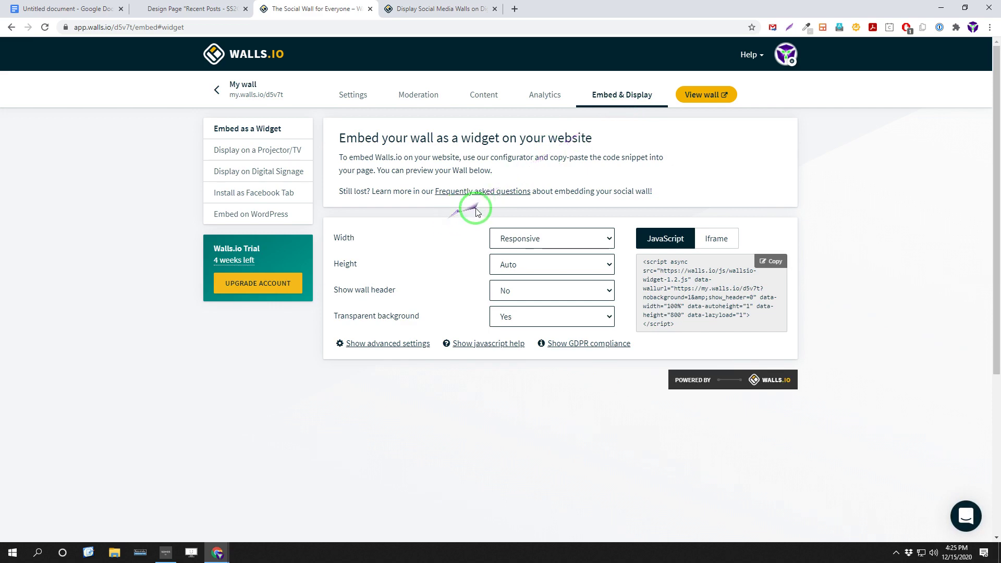
pyautogui.click(718, 241)
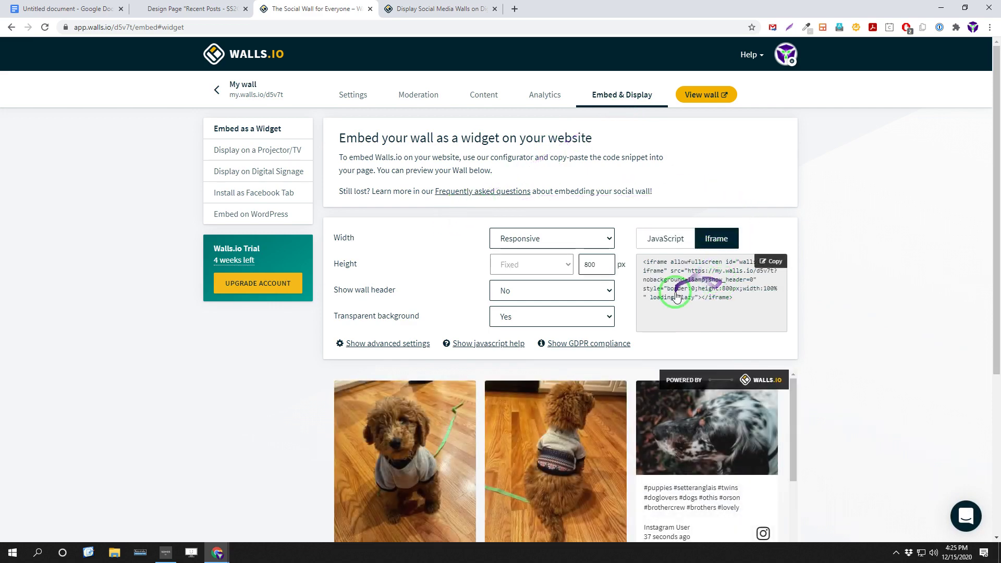
pyautogui.click(699, 290)
pyautogui.click(704, 272)
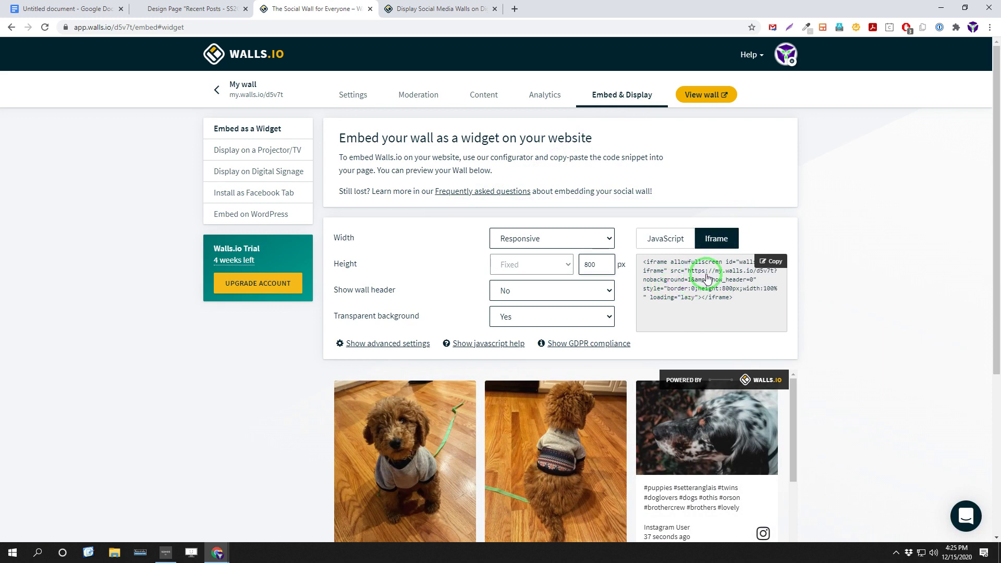
pyautogui.click(771, 262)
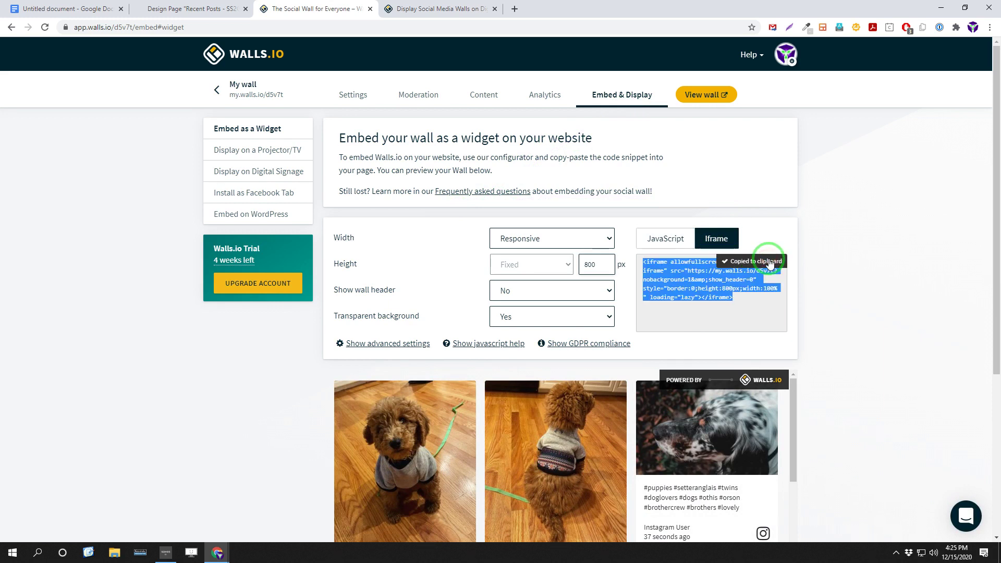
# Step: Paste the embed code into the blank Google Docs document and copy only the my.walls.io address between the src quotation marks
pyautogui.click(66, 6)
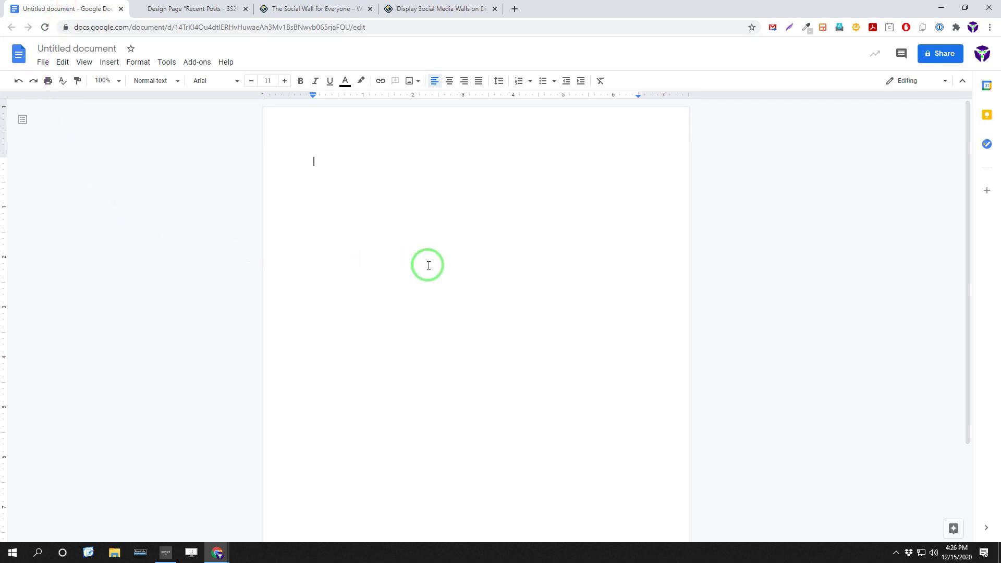
pyautogui.hotkey('ctrl', 'v')
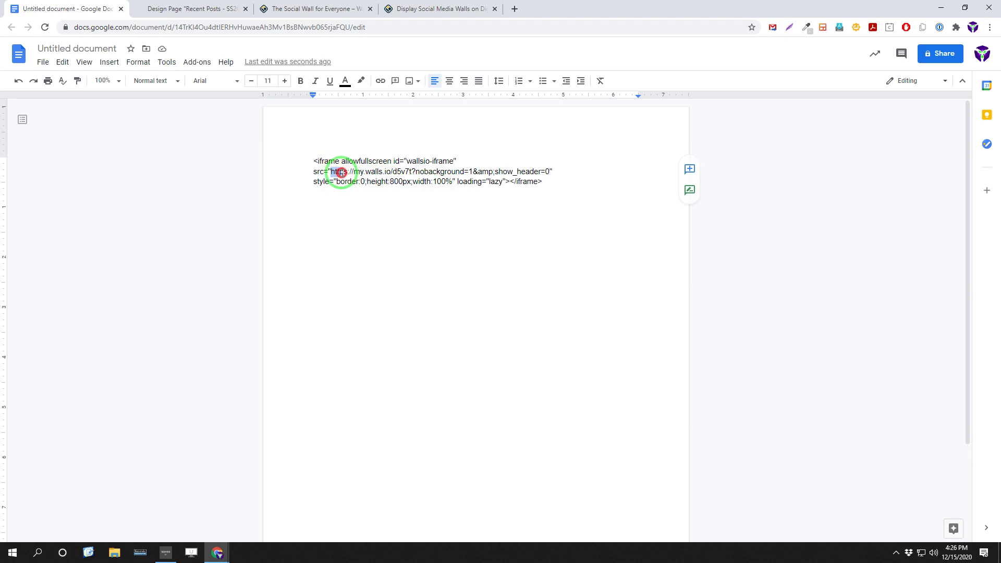
pyautogui.moveTo(382, 168); pyautogui.dragTo(525, 169)
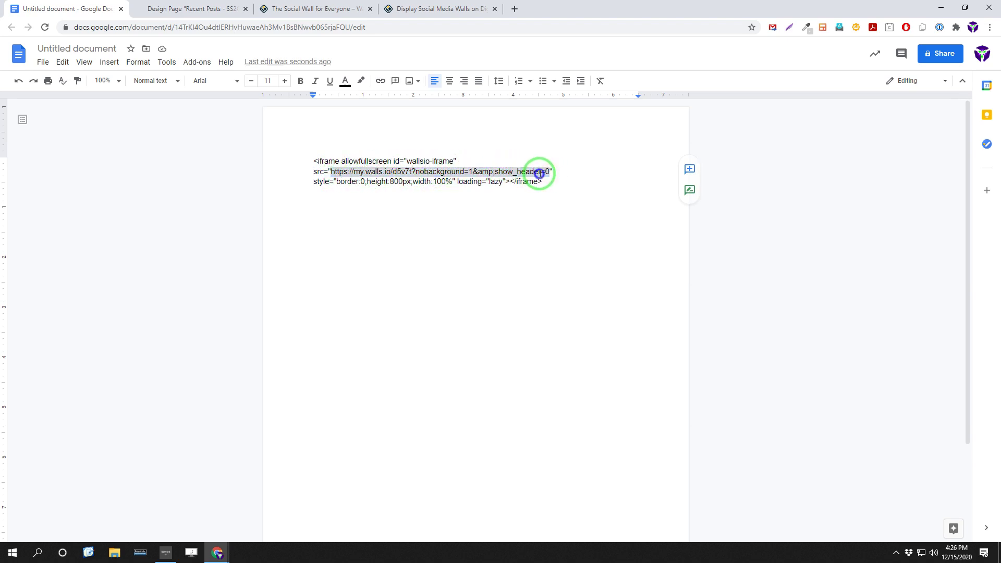
pyautogui.rightClick(540, 174)
pyautogui.click(563, 198)
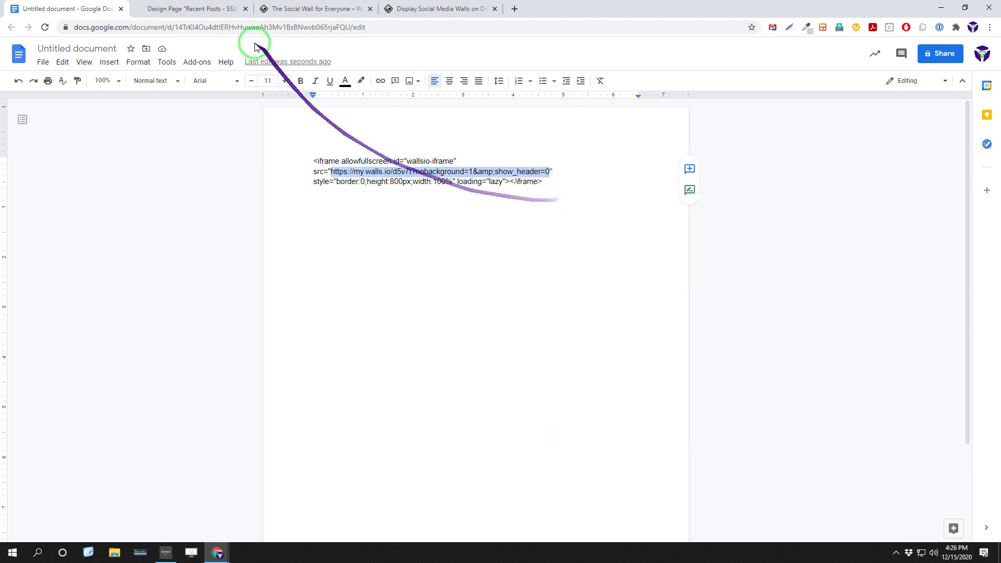
# Step: Switch to SmartSign2go, leave the current design page for the dashboard, and open the "Recent Posts WALLS.IO" page for editing
pyautogui.click(202, 7)
pyautogui.scroll(-3, 292, 469)
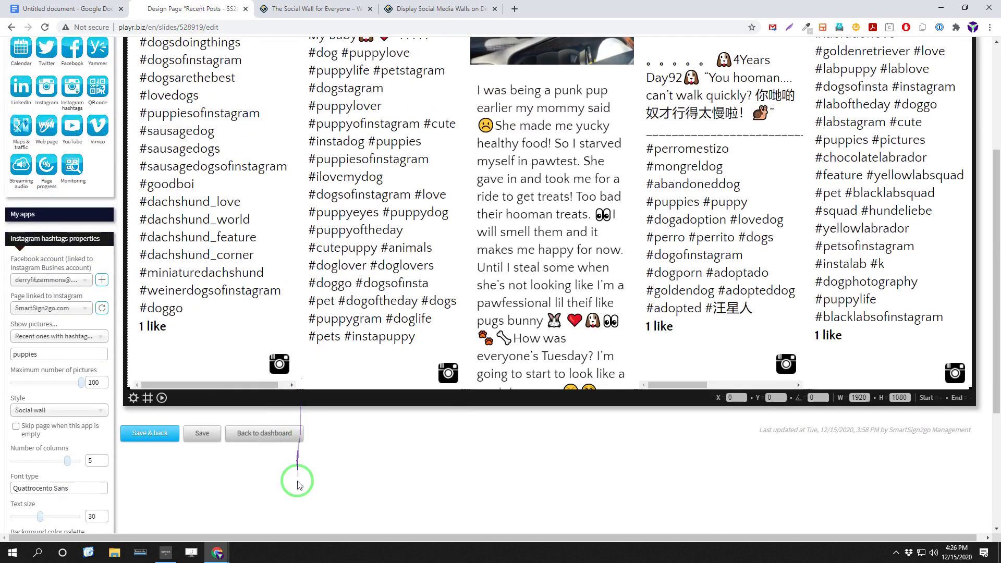
pyautogui.click(271, 437)
pyautogui.click(549, 90)
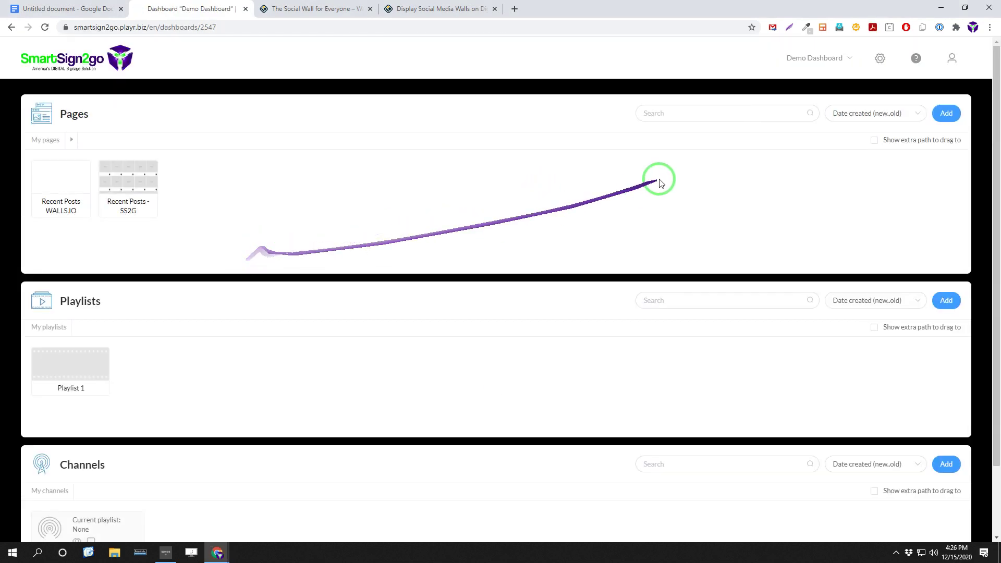
pyautogui.click(62, 209)
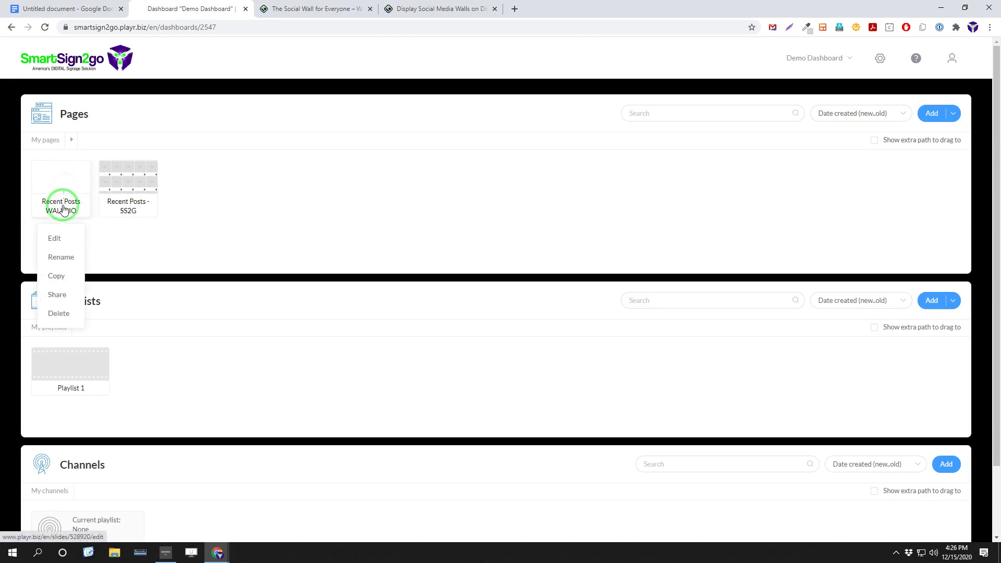
pyautogui.click(55, 239)
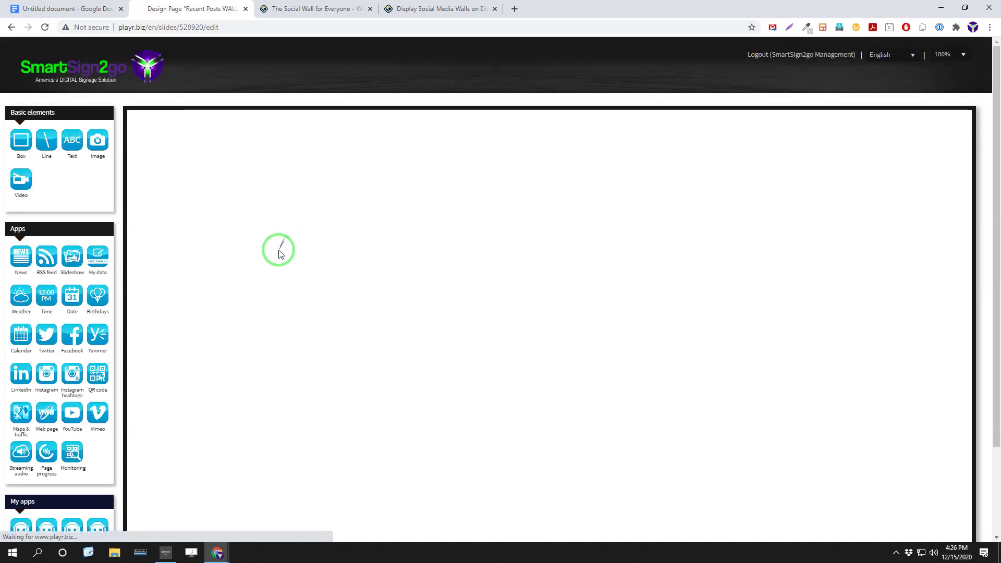
# Step: Add a Web page app to the blank design page and resize it to fill the whole canvas
pyautogui.click(51, 419)
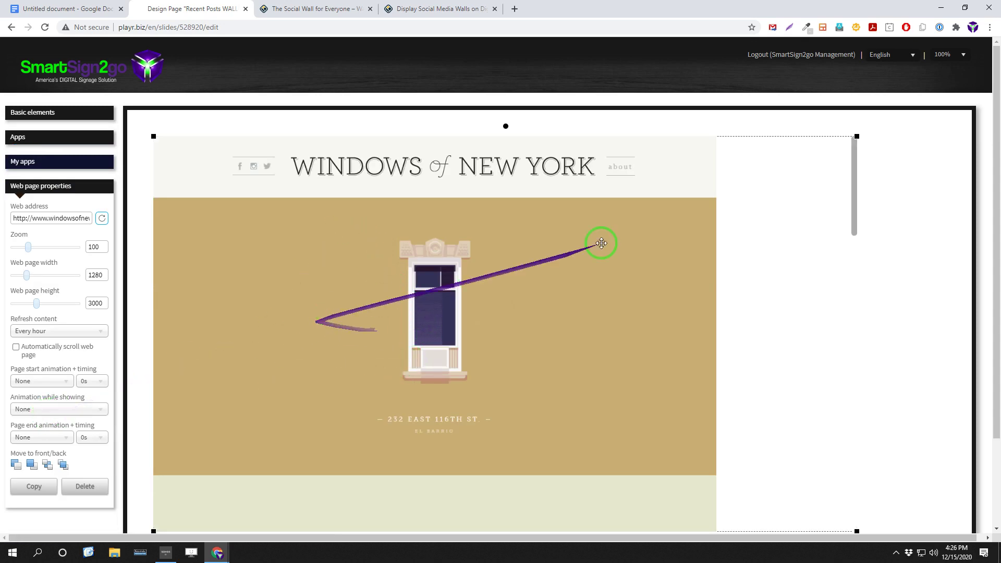
pyautogui.moveTo(856, 134); pyautogui.dragTo(748, 184)
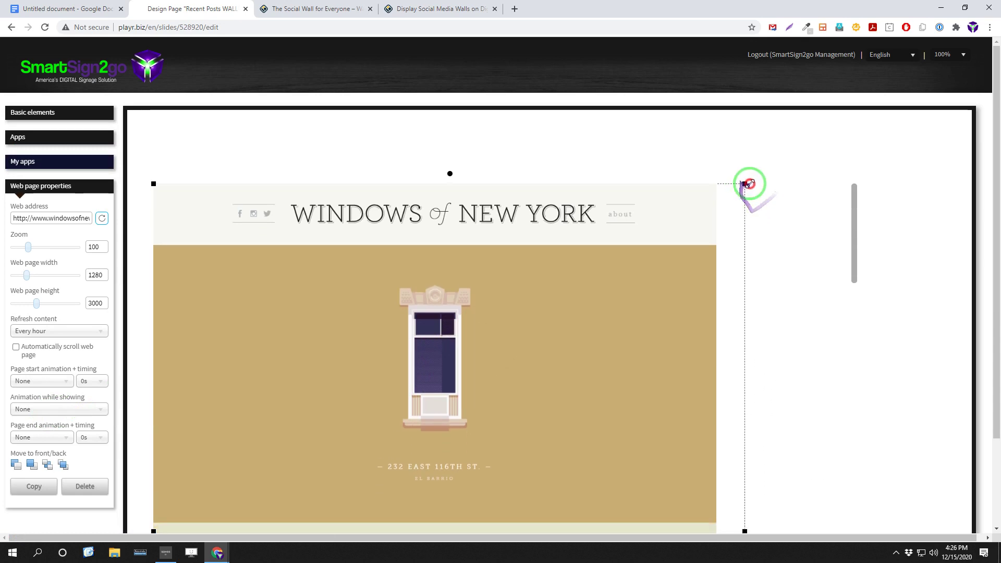
pyautogui.click(430, 361)
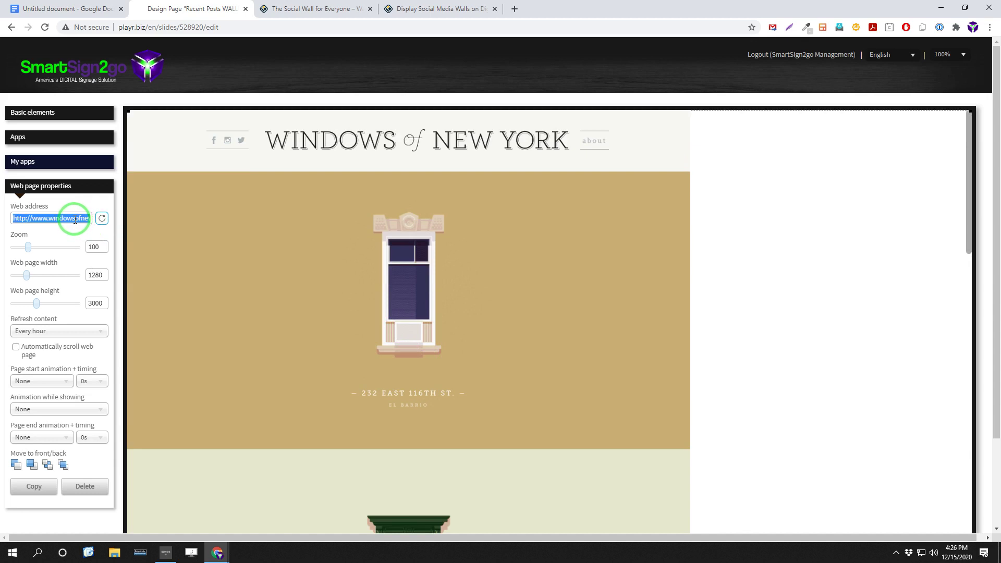
# Step: Replace the web page app's address with the copied my.walls.io/d5v7t link and reload its content
pyautogui.hotkey('ctrl', 'v')
pyautogui.click(93, 220)
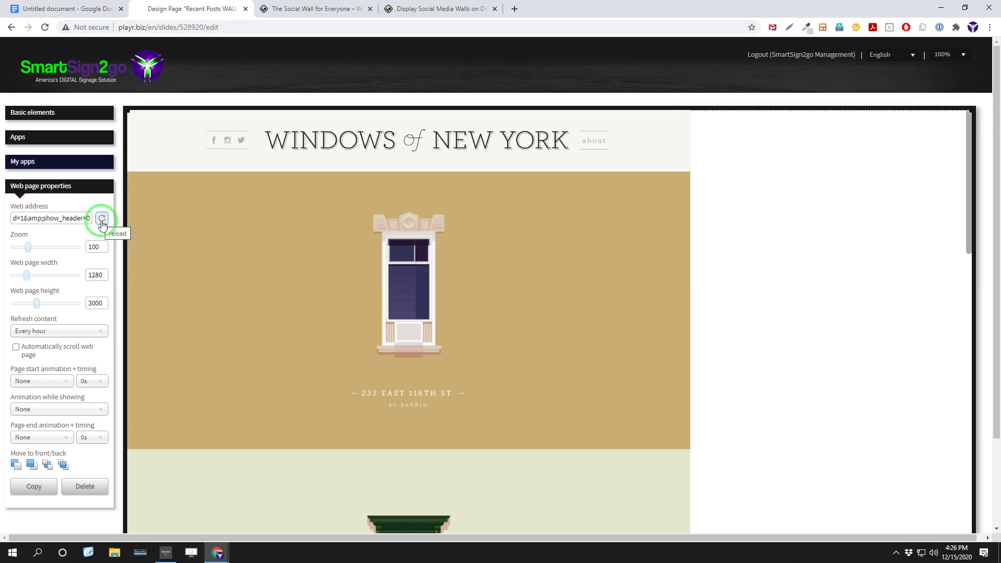
pyautogui.click(102, 220)
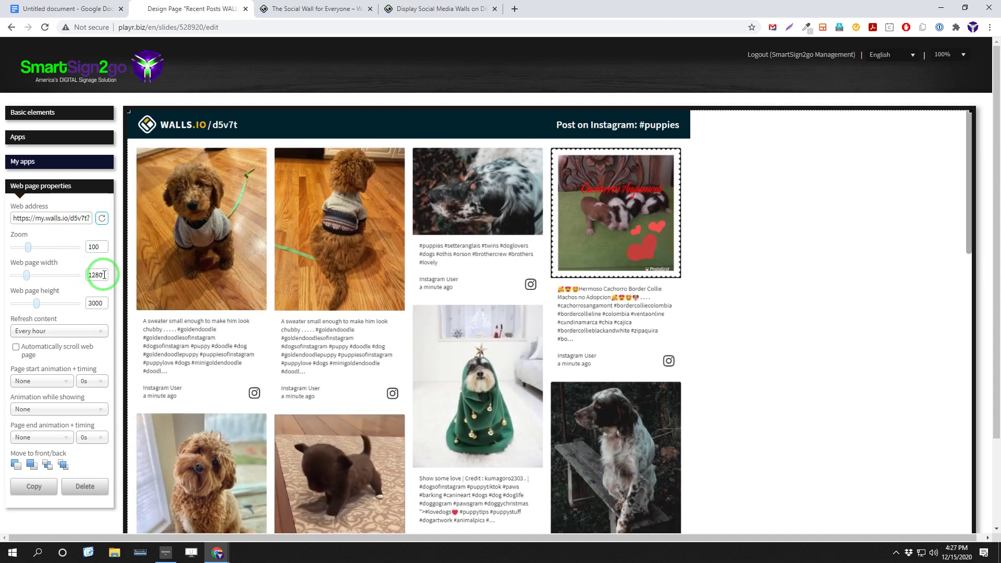
# Step: Set the web page width of the embedded wall to 1920
pyautogui.moveTo(104, 275); pyautogui.dragTo(41, 267)
pyautogui.write('19')
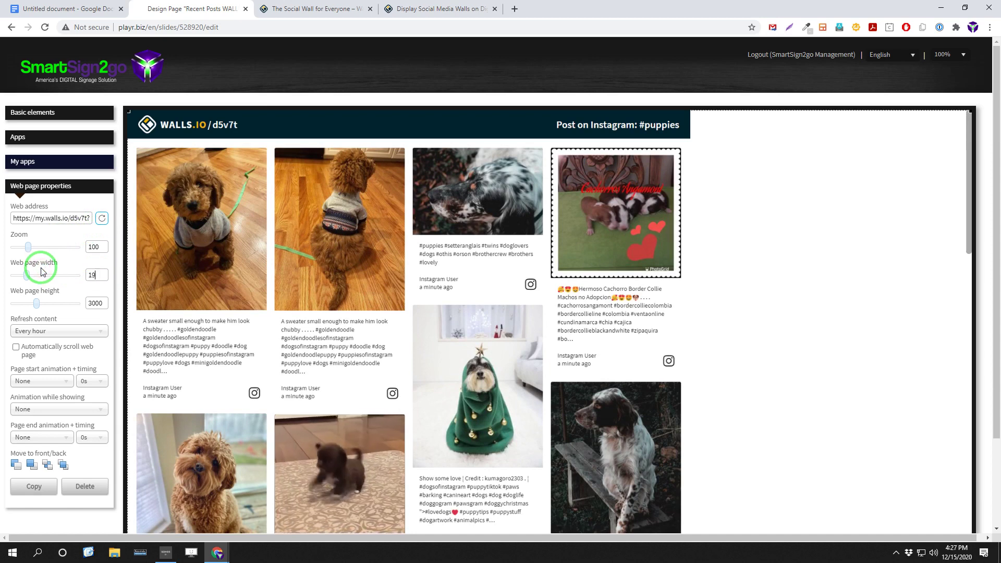
pyautogui.write('20')
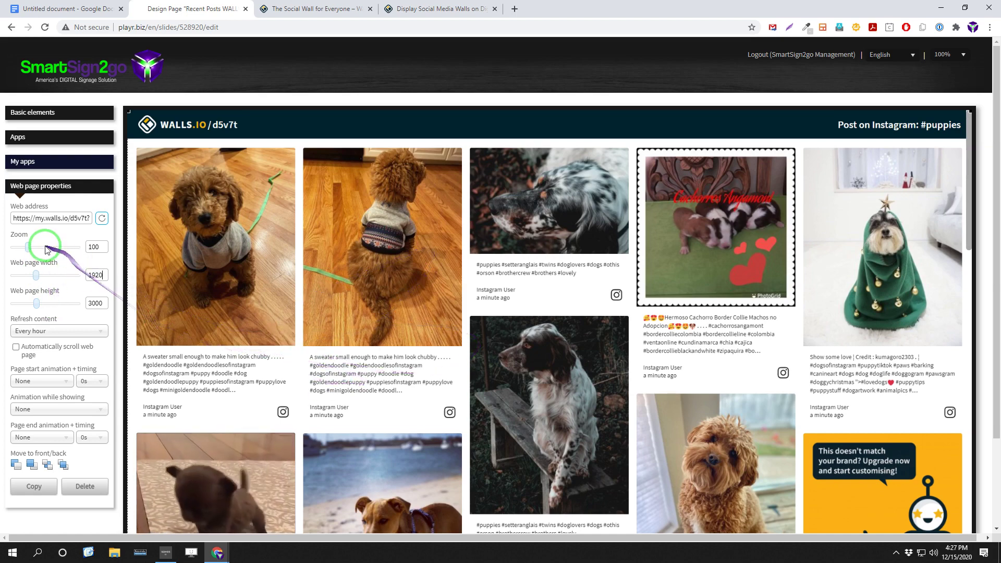
# Step: Set the embedded wall's zoom to 168 and web page width to 1158, and enable automatic scrolling of the web page
pyautogui.moveTo(29, 247); pyautogui.dragTo(25, 279)
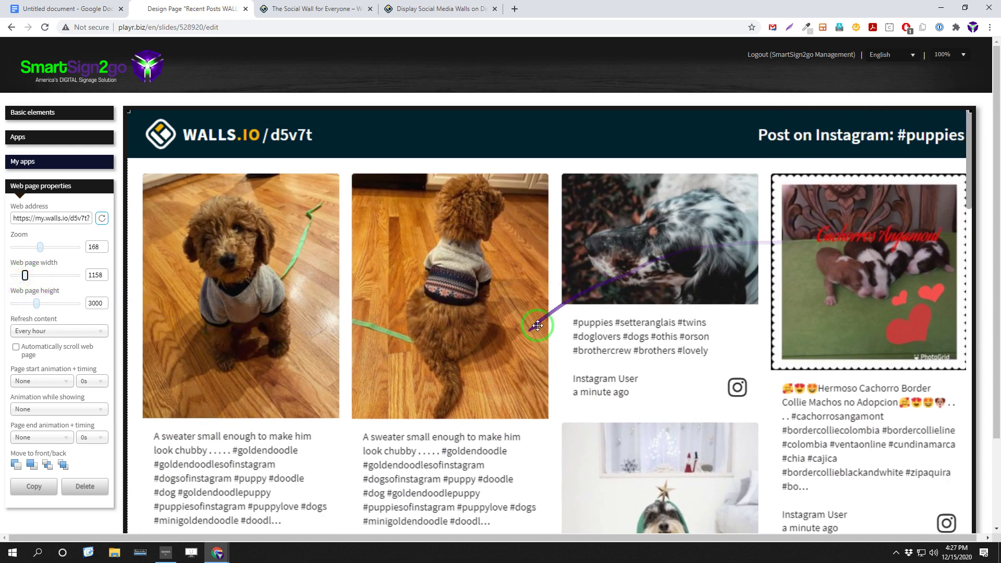
pyautogui.click(16, 348)
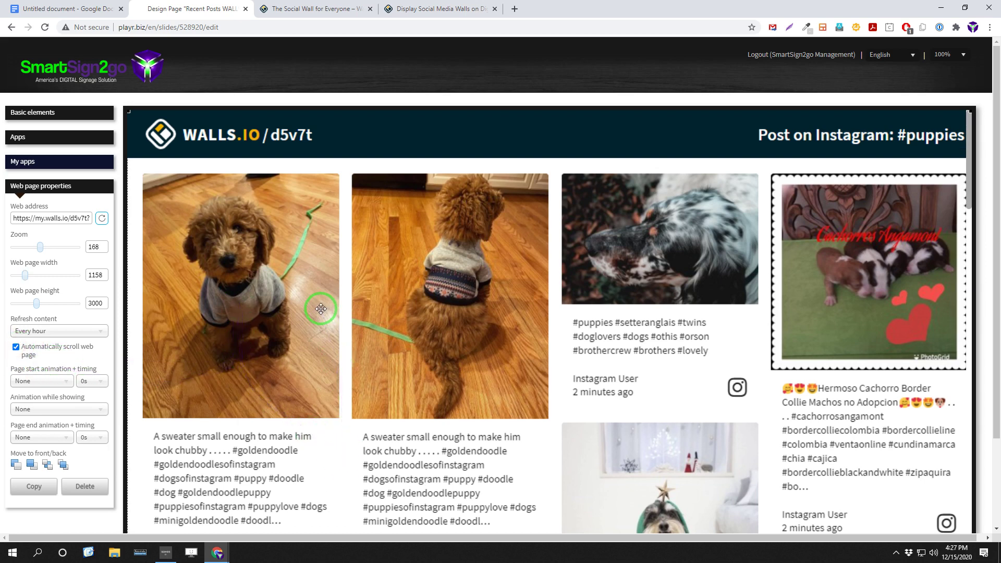
# Step: Save the design page, return to the dashboard, and add the "Recent Posts WALLS.IO" page to Playlist 1
pyautogui.scroll(-2, 407, 313)
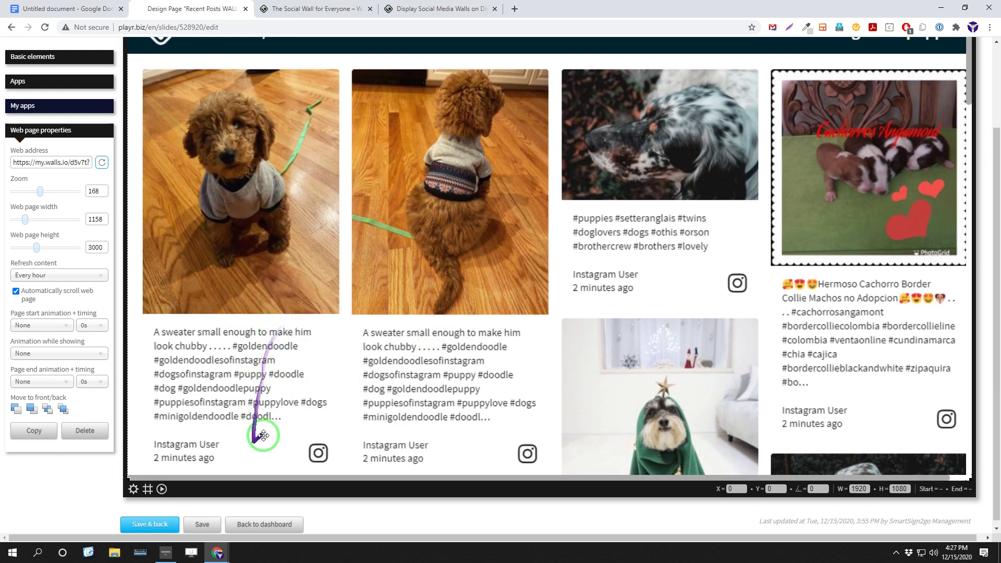
pyautogui.click(153, 525)
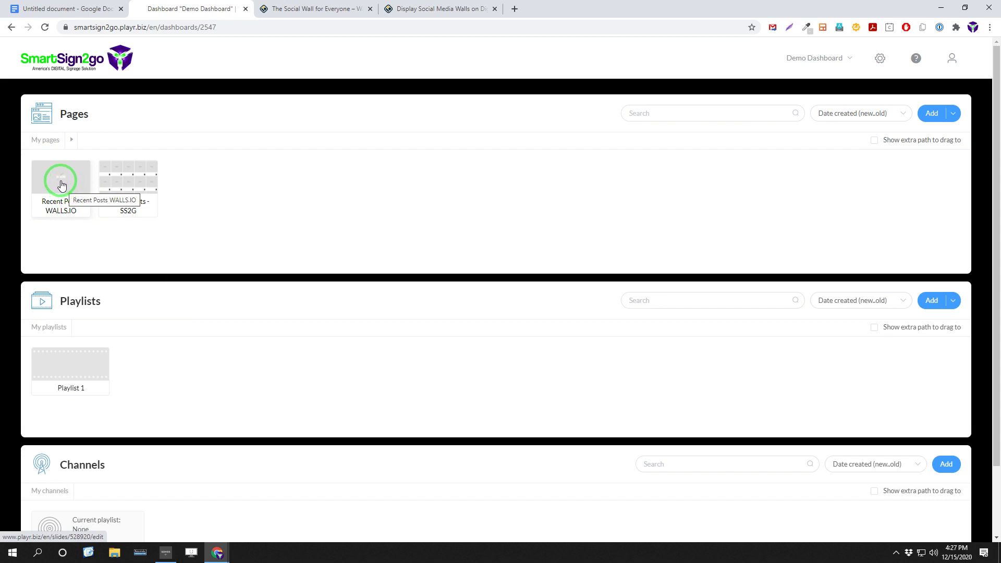
pyautogui.moveTo(61, 185); pyautogui.dragTo(81, 354)
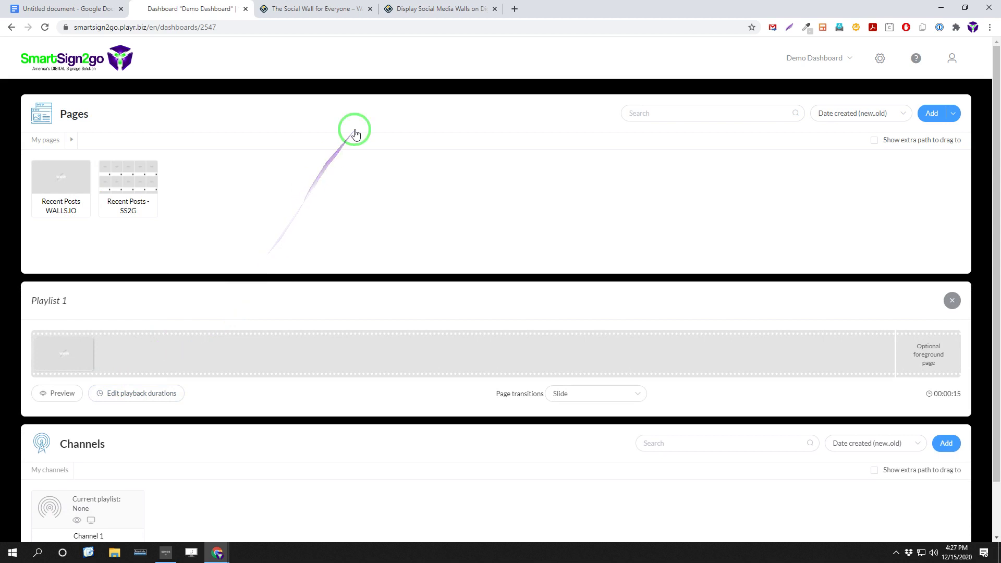
# Step: Switch to Walls.io and open the Moderation section of the d5v7t wall
pyautogui.click(314, 9)
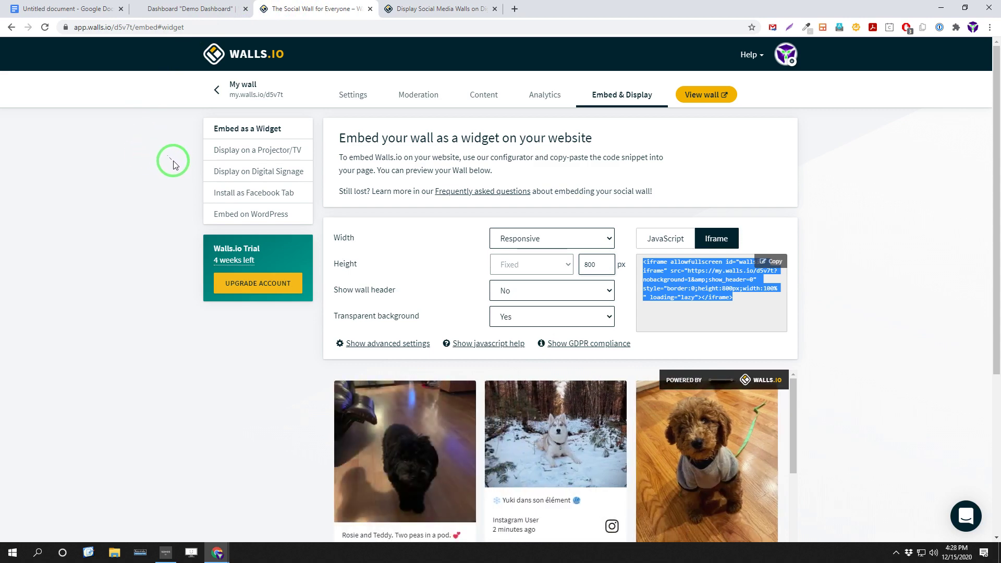
pyautogui.click(423, 101)
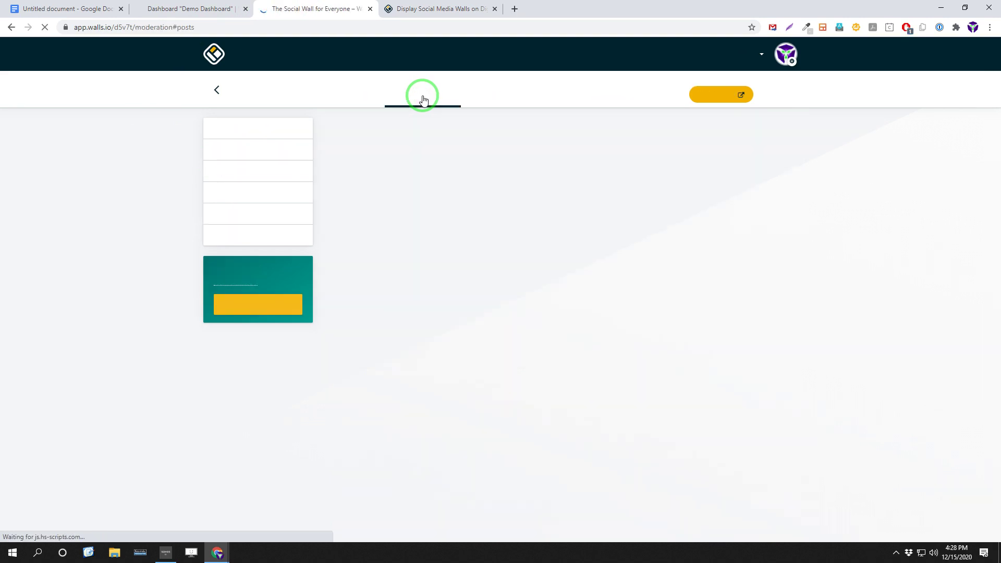